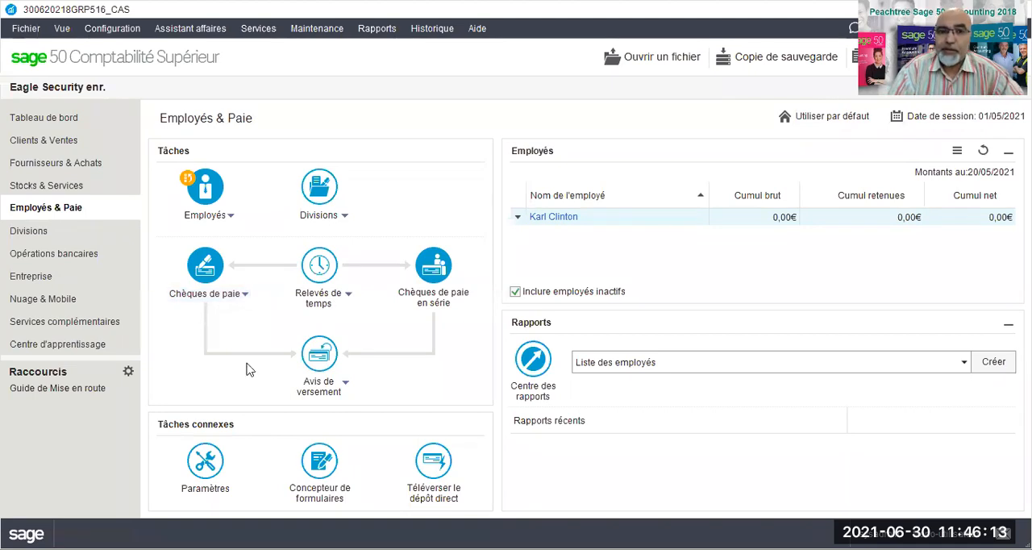
# Step: Try to verify the payroll service plan online, view the manual payroll code form, and close it without entering a code
pyautogui.click(474, 31)
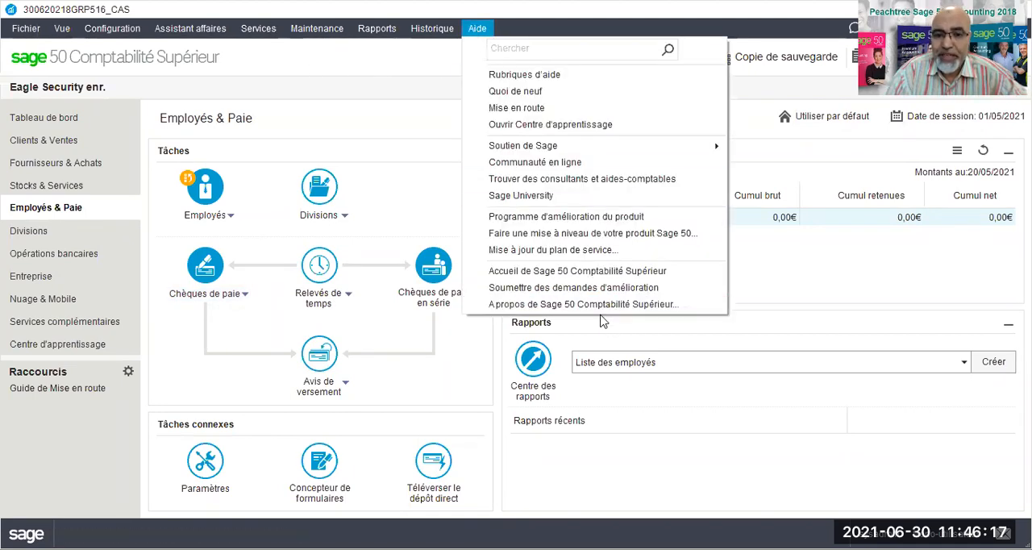
pyautogui.click(547, 253)
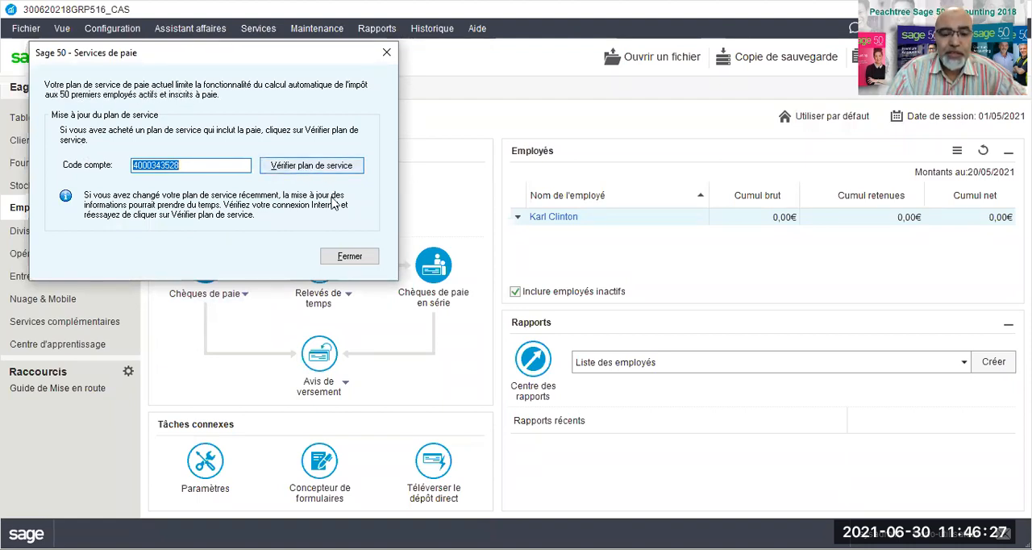
pyautogui.click(319, 166)
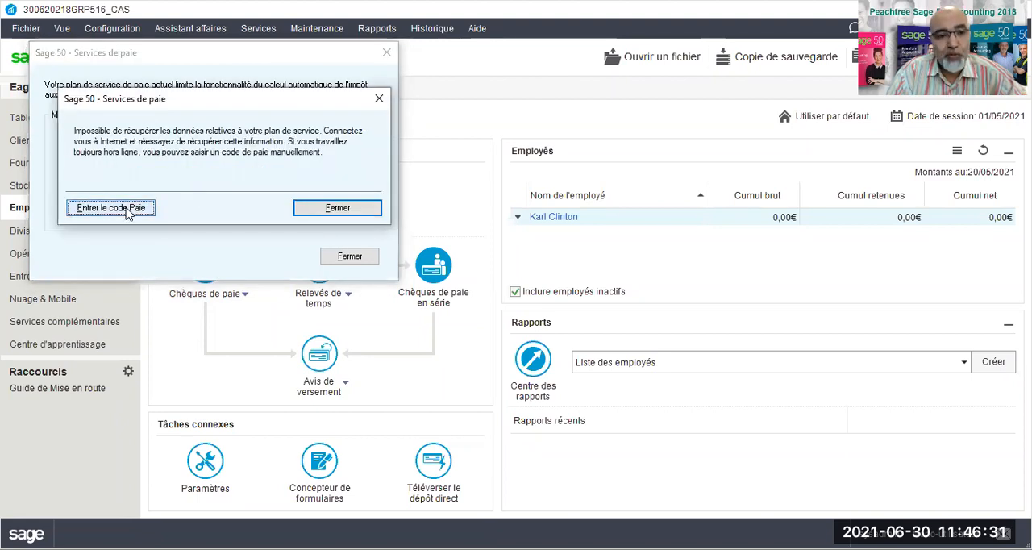
pyautogui.click(110, 208)
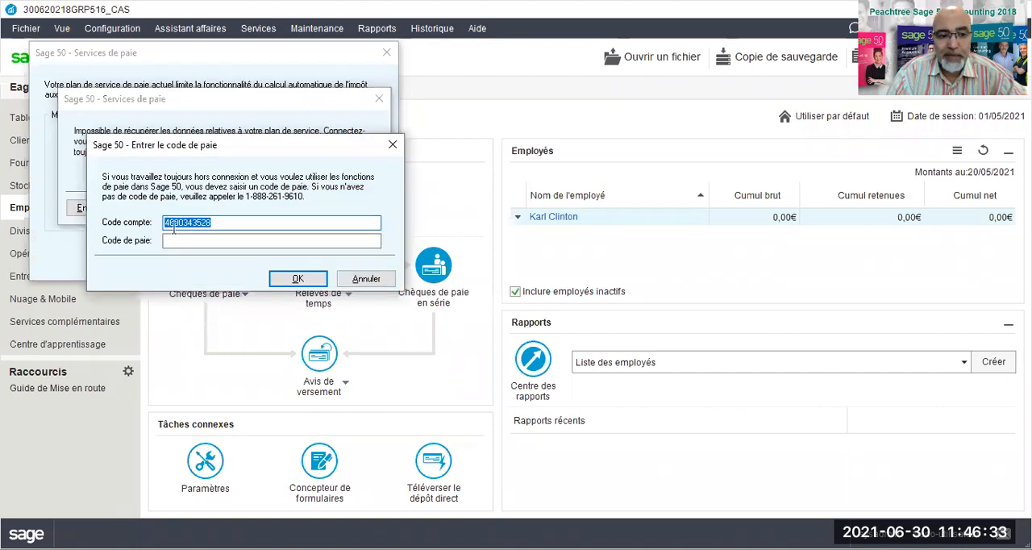
pyautogui.click(366, 278)
pyautogui.click(329, 211)
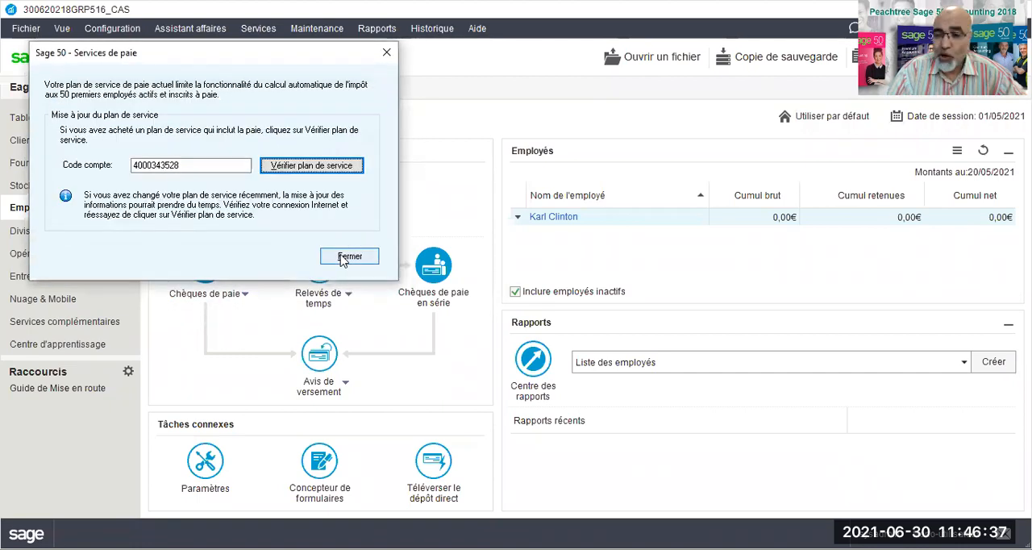
pyautogui.click(349, 257)
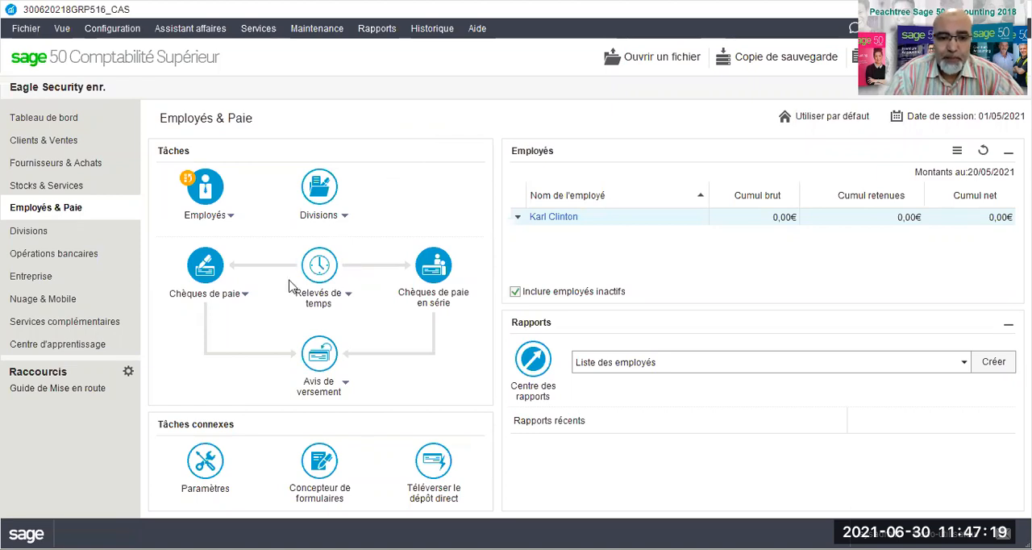
# Step: Create a new paycheque and select the listed employee as the payee
pyautogui.click(244, 297)
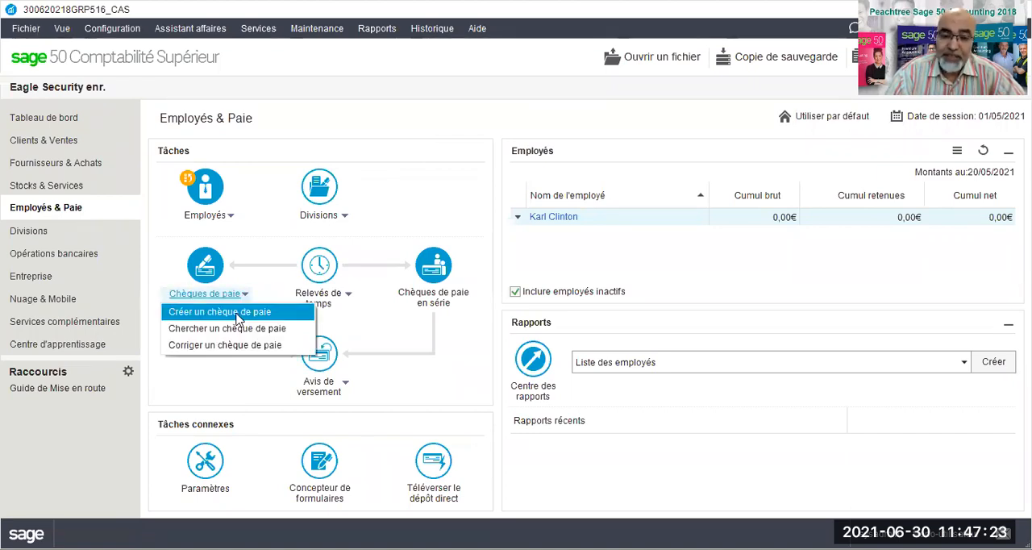
pyautogui.click(237, 319)
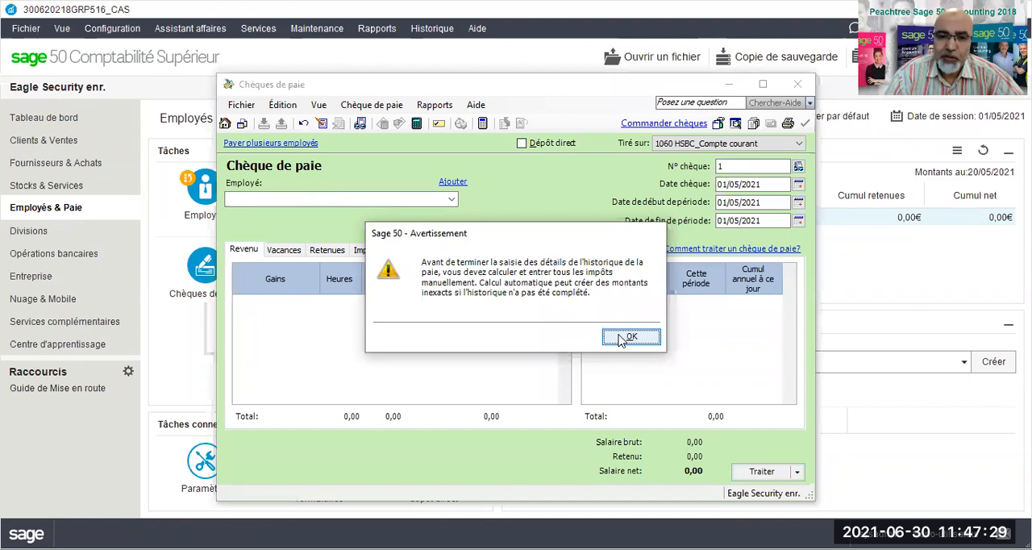
pyautogui.click(624, 337)
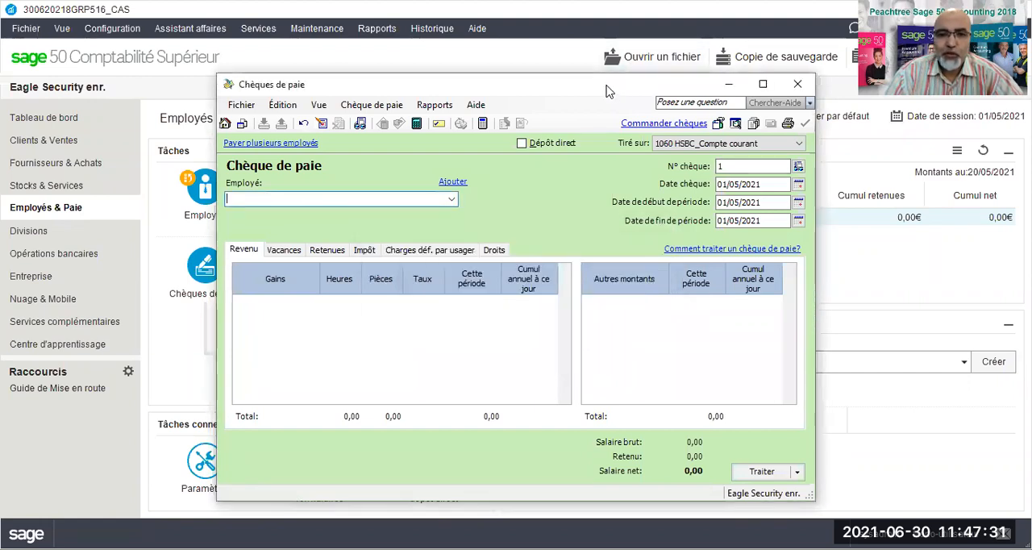
pyautogui.moveTo(606, 91); pyautogui.dragTo(505, 35)
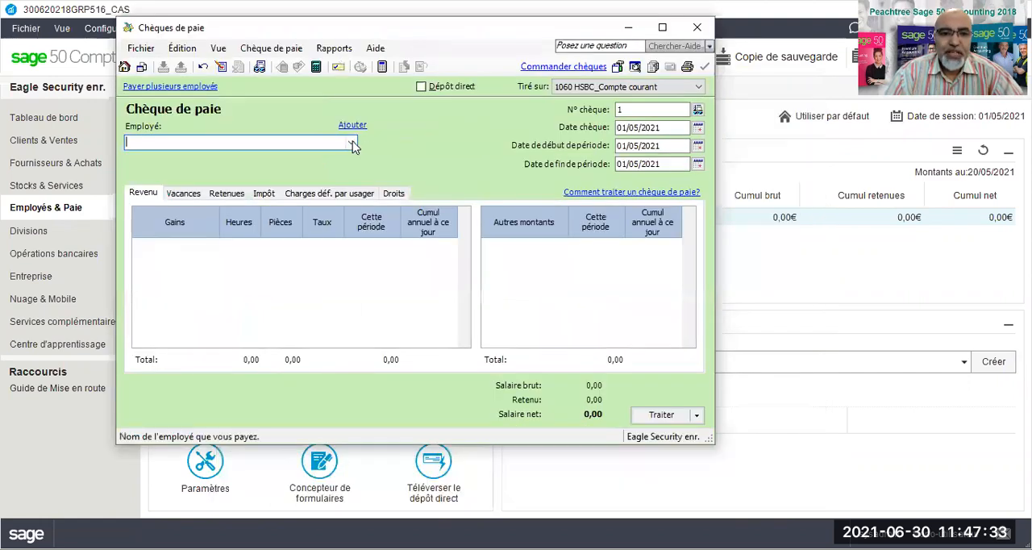
pyautogui.click(351, 144)
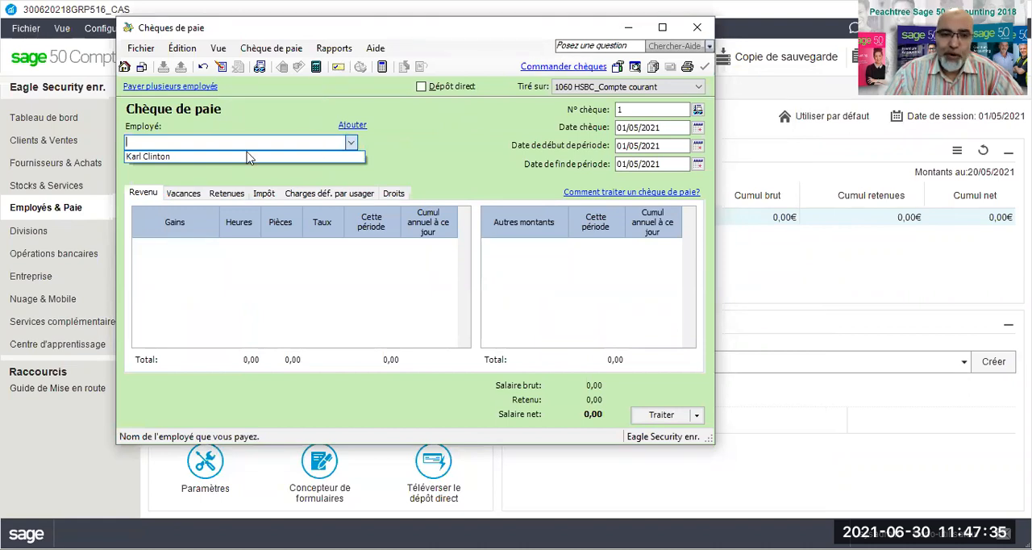
pyautogui.click(153, 156)
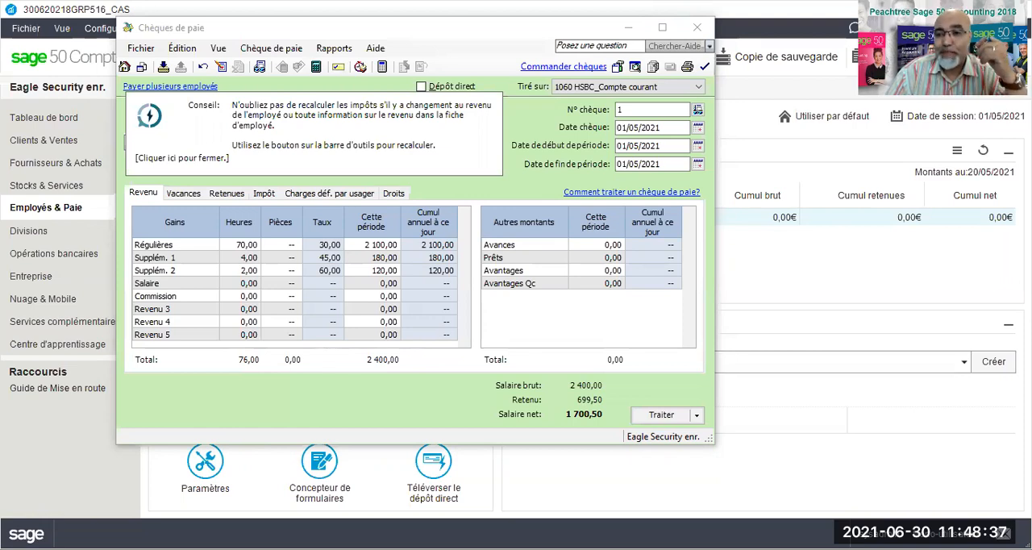
pyautogui.click(748, 90)
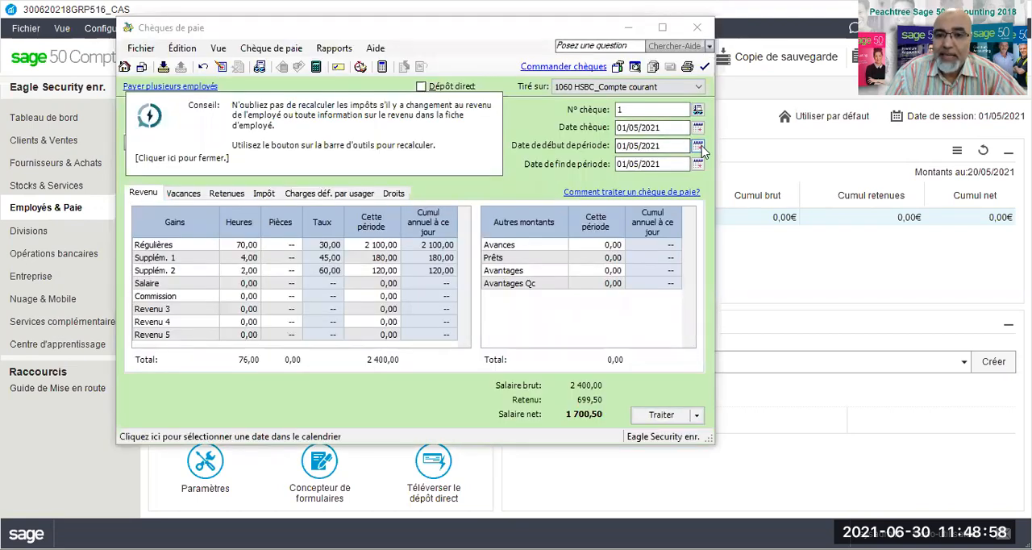
# Step: Set the paycheque's pay period to start on 10/05/2021 and end on 23/05/2021
pyautogui.click(621, 145)
pyautogui.doubleClick(621, 145)
pyautogui.write('10')
pyautogui.click(625, 164)
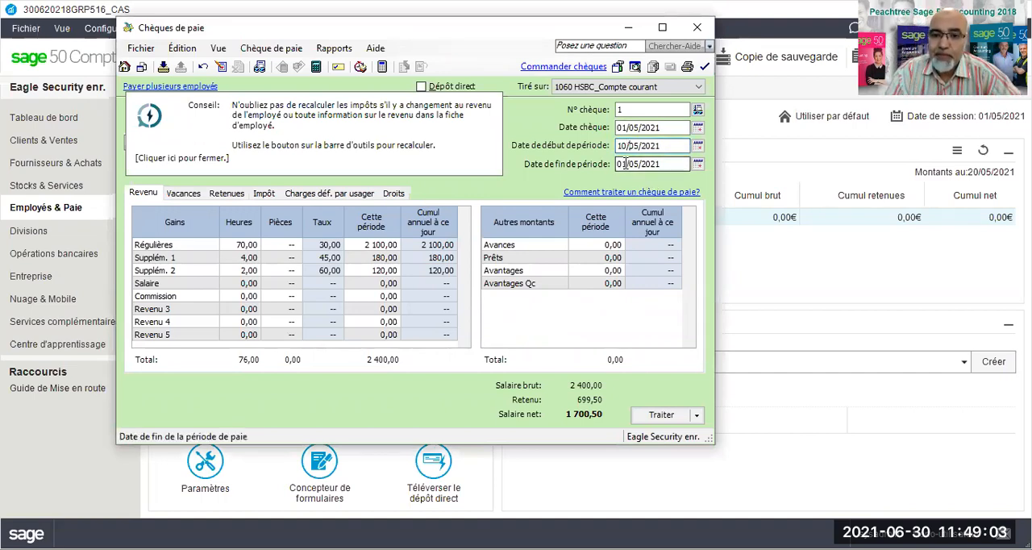
pyautogui.doubleClick(620, 164)
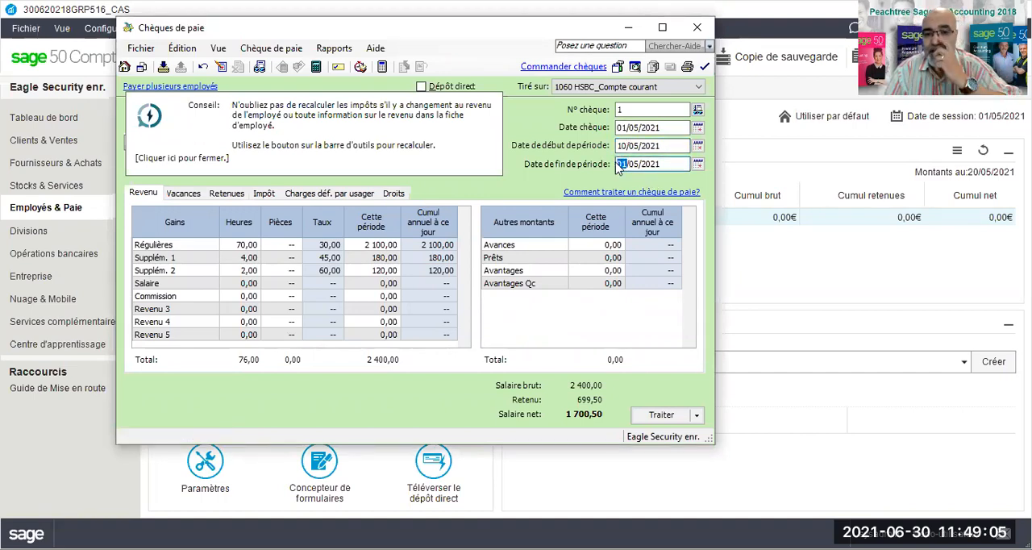
pyautogui.write('3')
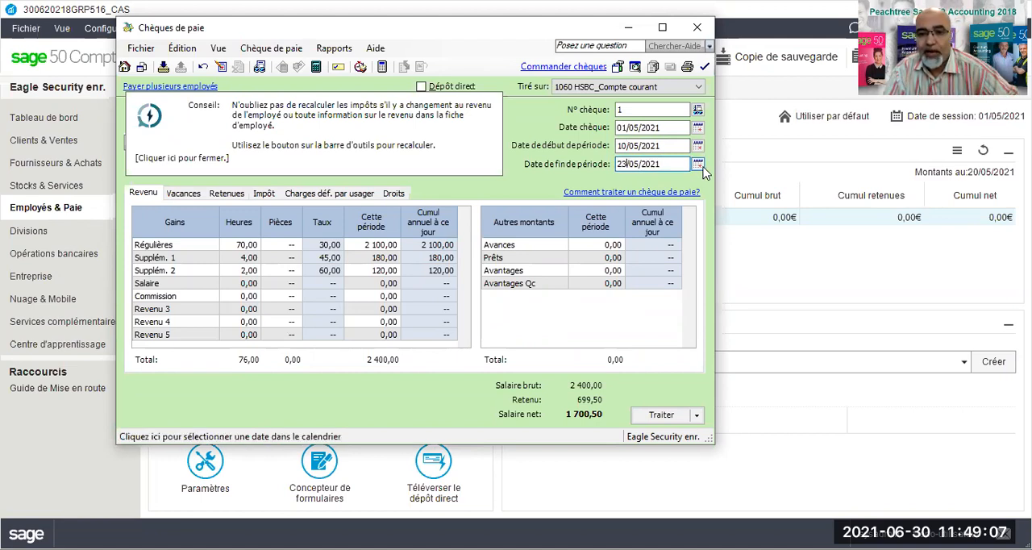
# Step: Set the paycheque's cheque date to 27/05/2021
pyautogui.click(697, 152)
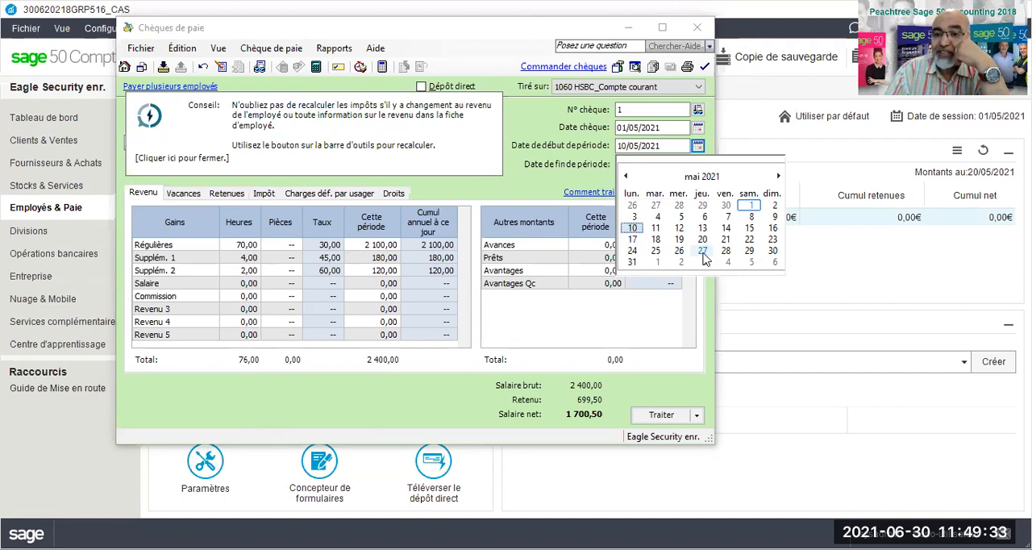
pyautogui.click(698, 129)
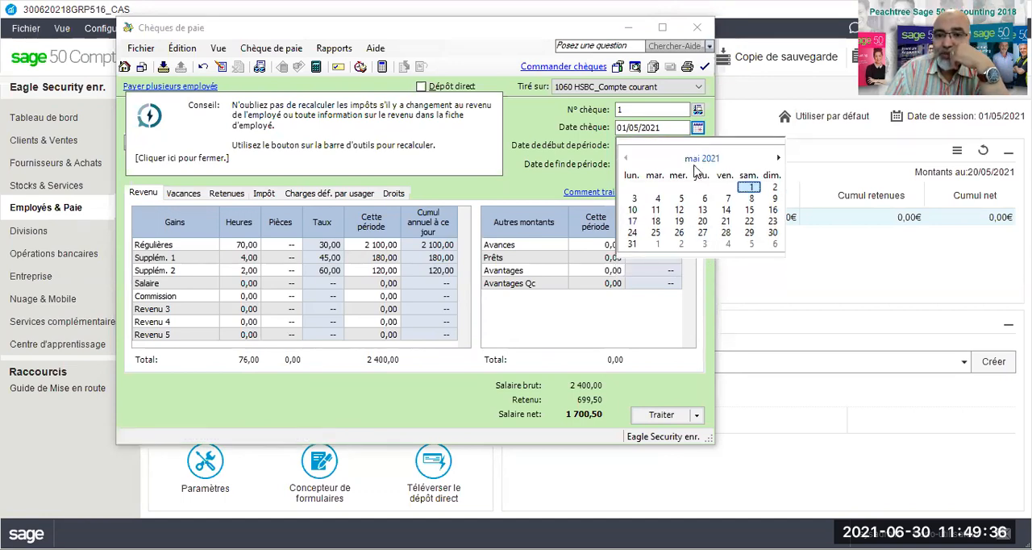
pyautogui.click(702, 234)
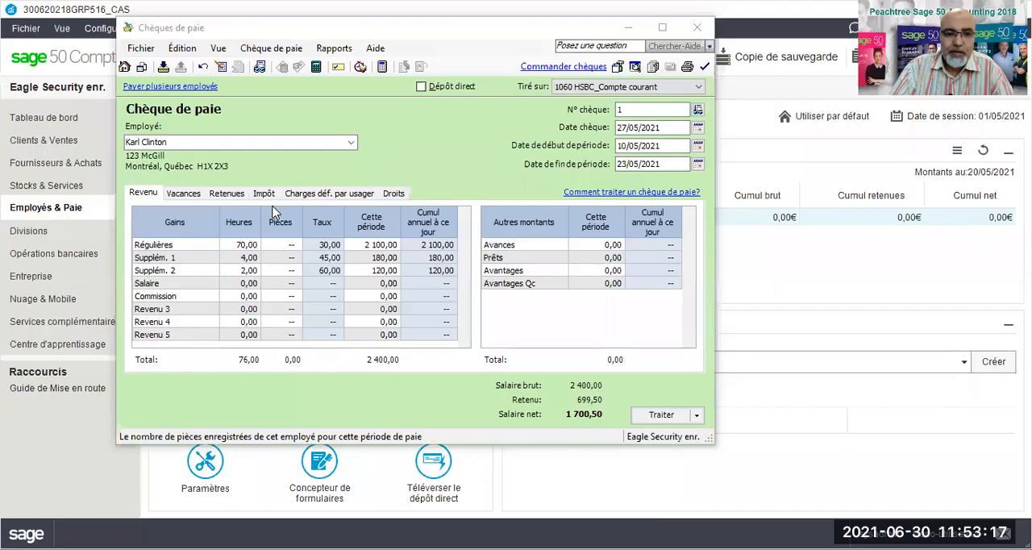
# Step: Review the vacation, deduction and tax amounts calculated on the paycheque
pyautogui.click(176, 198)
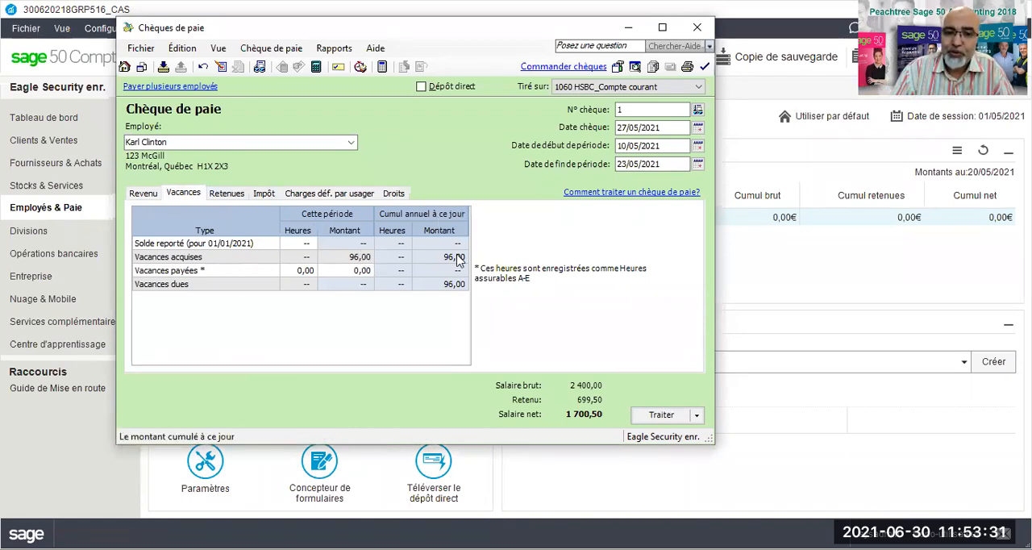
pyautogui.click(226, 195)
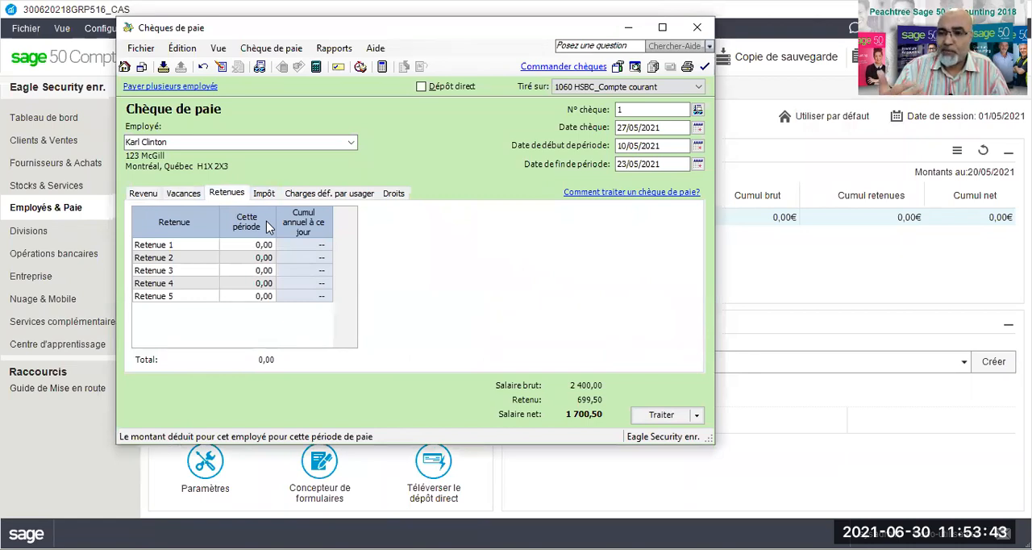
pyautogui.click(263, 193)
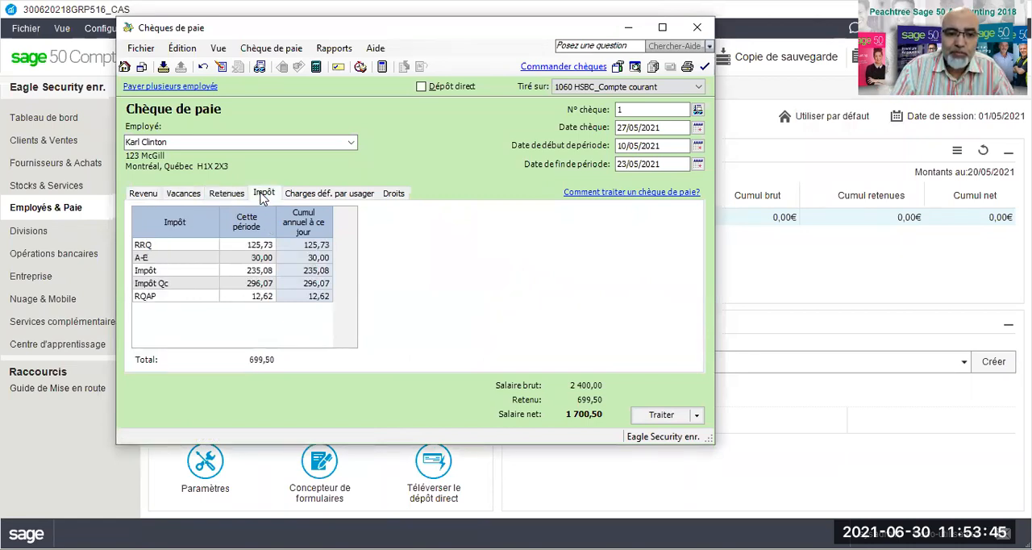
# Step: Set the RRQ contribution for this pay period to 141,60
pyautogui.click(239, 247)
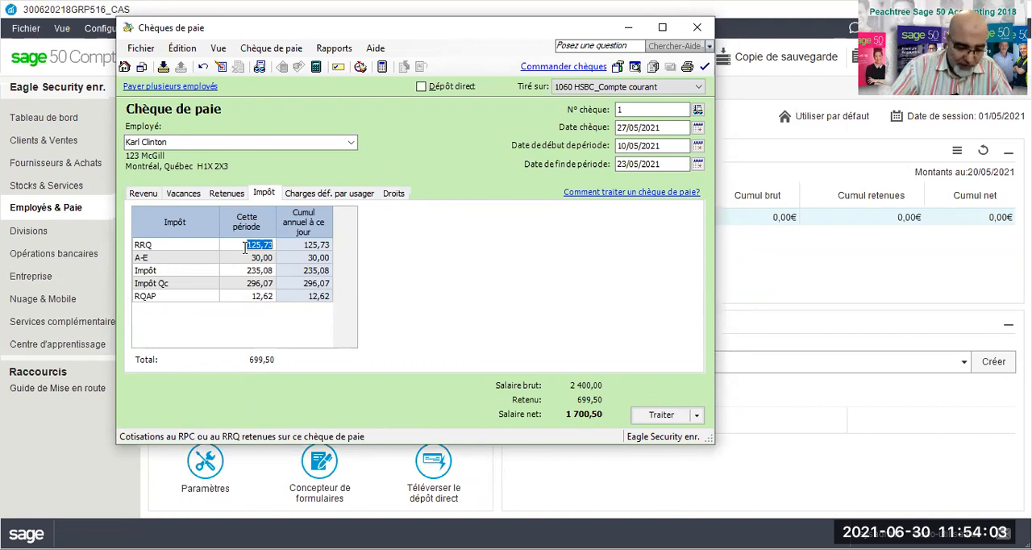
pyautogui.write('1416')
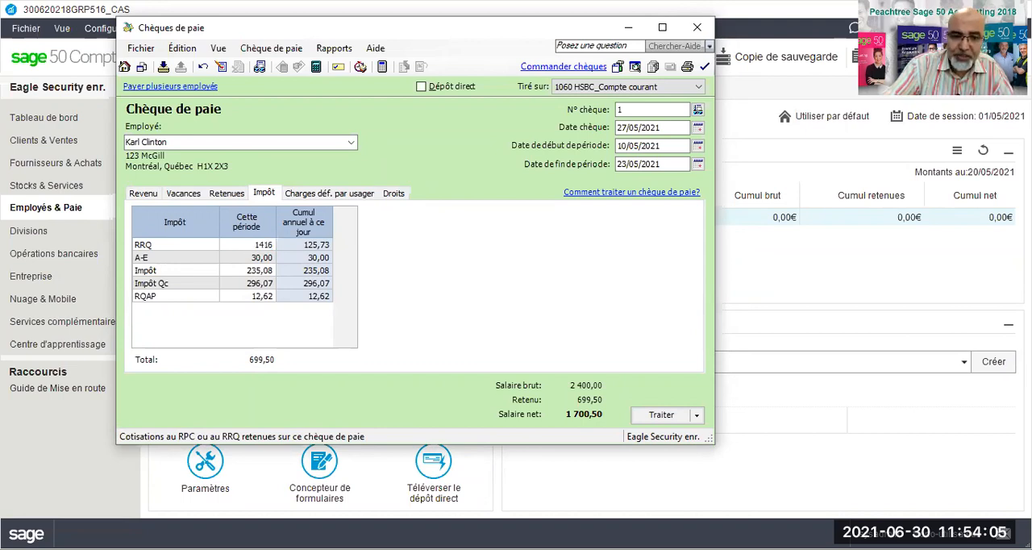
pyautogui.press('BackSpace')
pyautogui.write(',6')
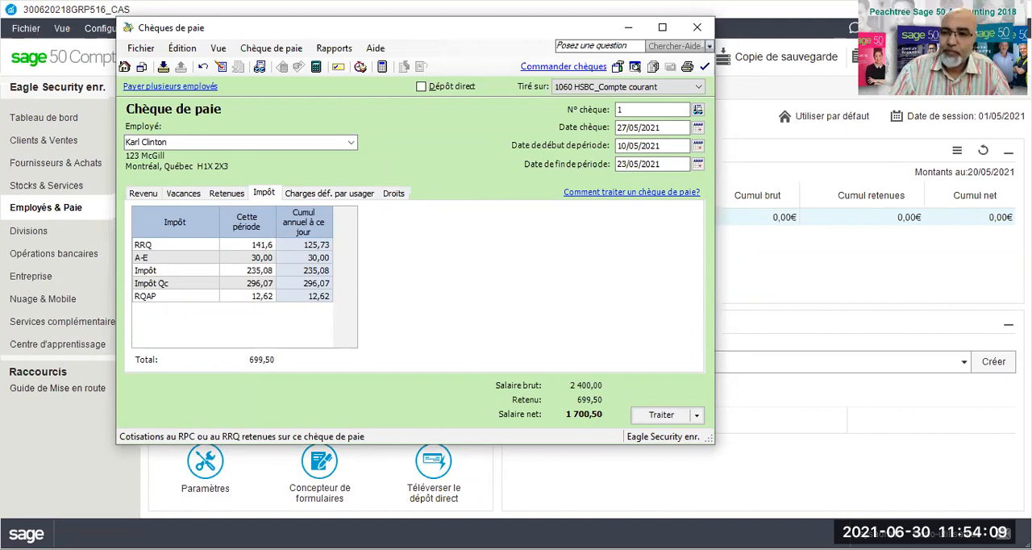
pyautogui.click(244, 257)
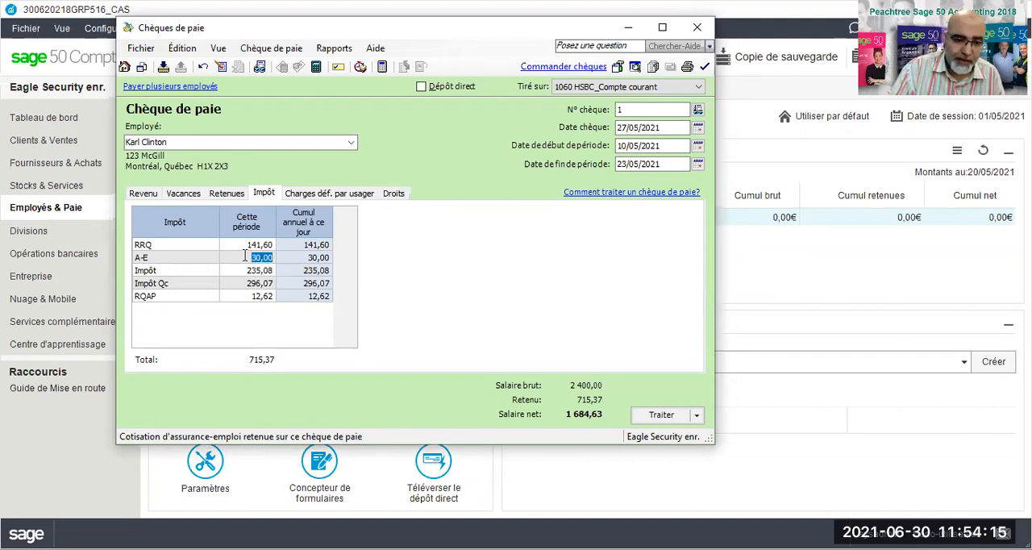
pyautogui.click(246, 244)
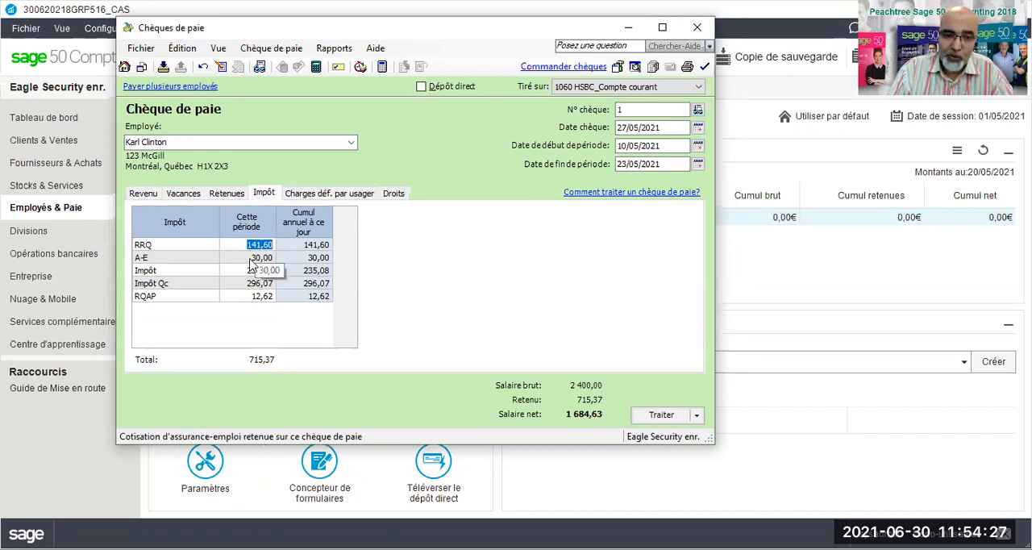
# Step: Set the A-E employment insurance contribution for this pay period to 28,32
pyautogui.click(250, 258)
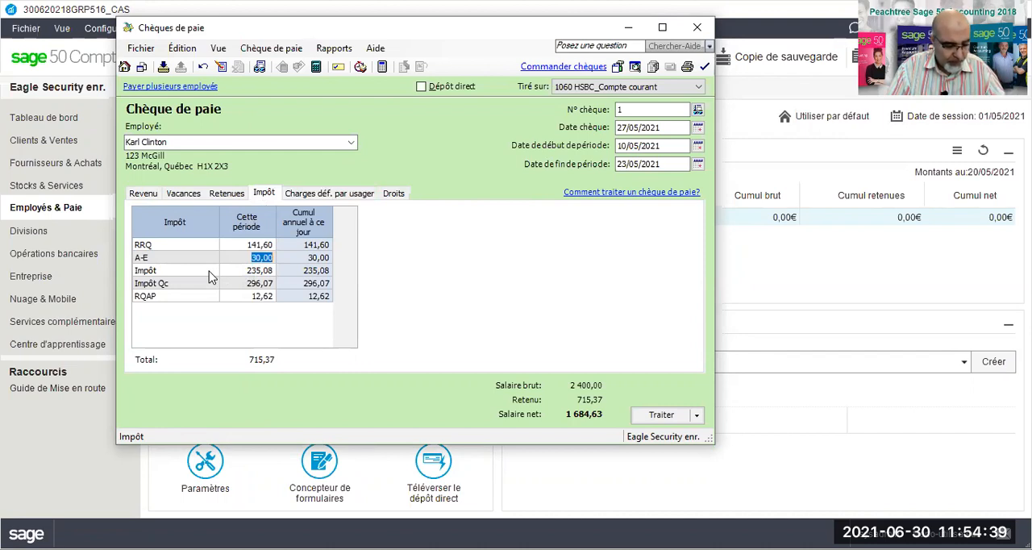
pyautogui.write('2832')
pyautogui.press('BackSpace')
pyautogui.press('BackSpace')
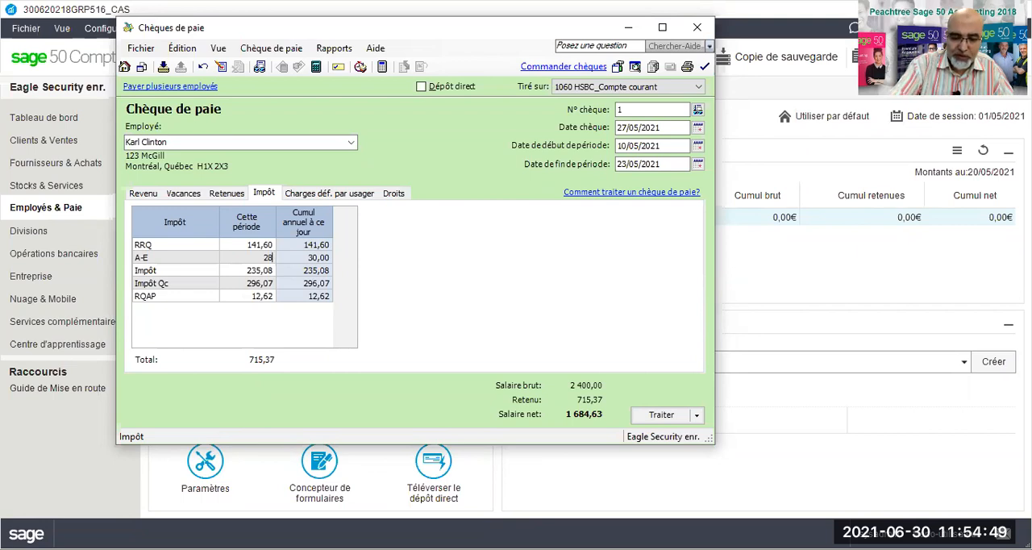
pyautogui.write(',32')
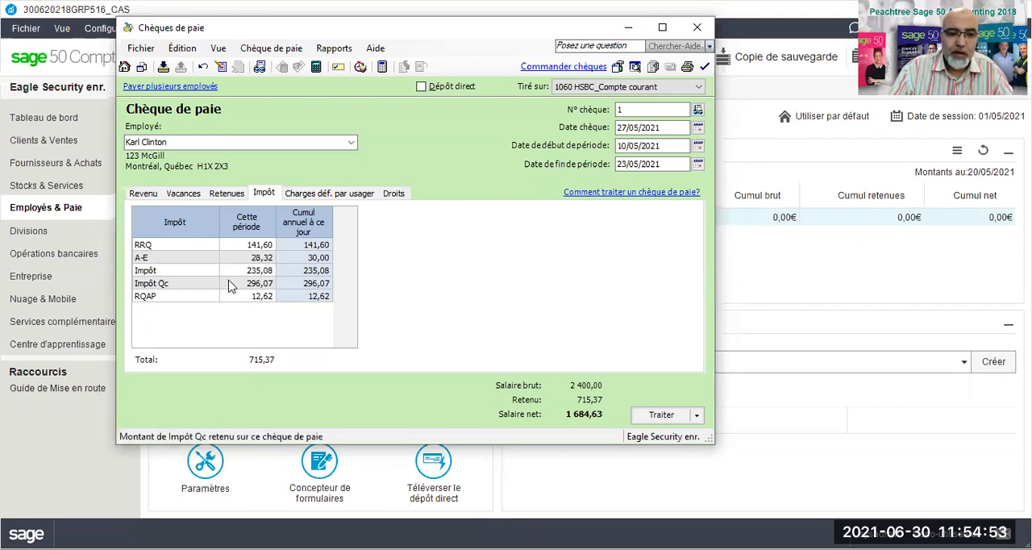
# Step: Set the Impôt Qc amount withheld for this pay period to 235,25
pyautogui.click(242, 273)
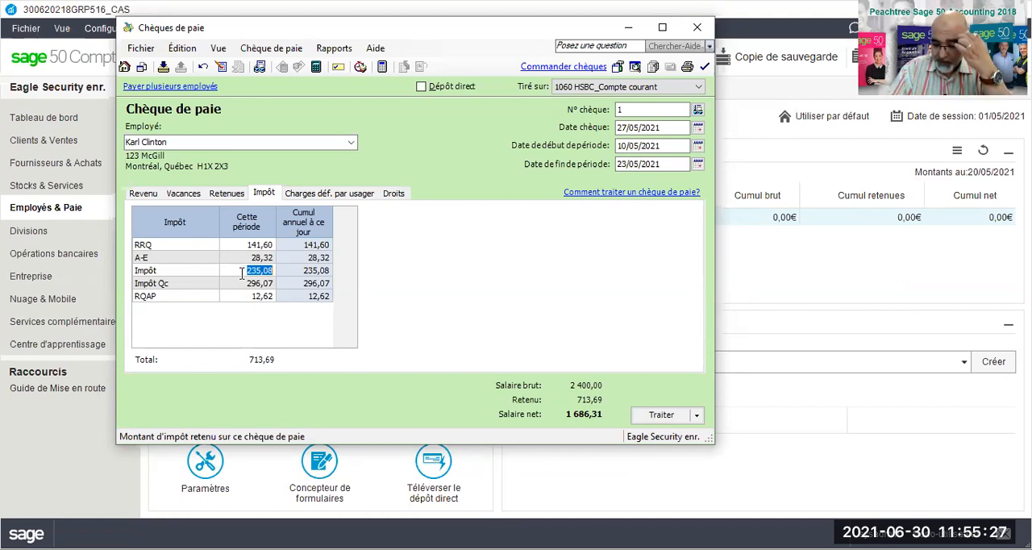
pyautogui.click(237, 282)
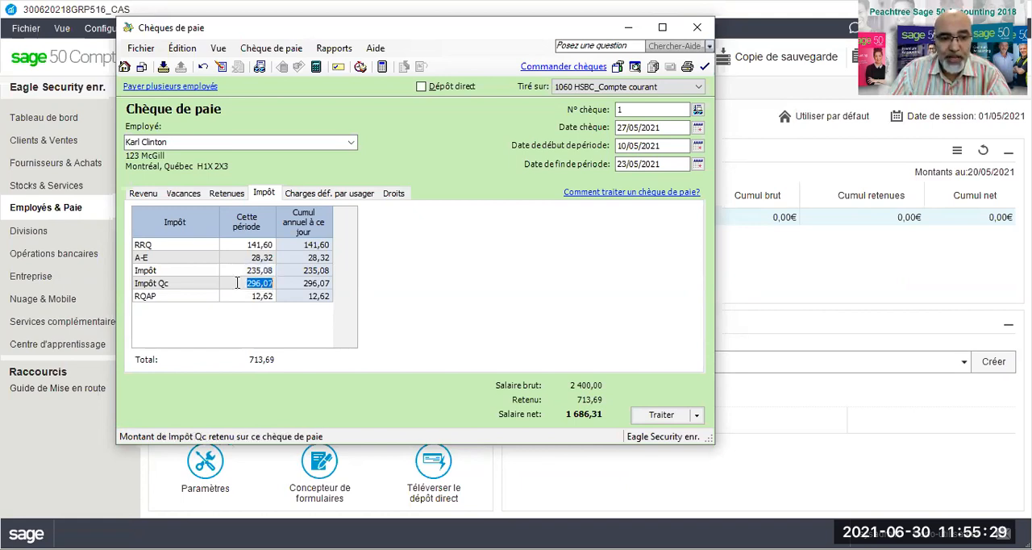
pyautogui.write('235')
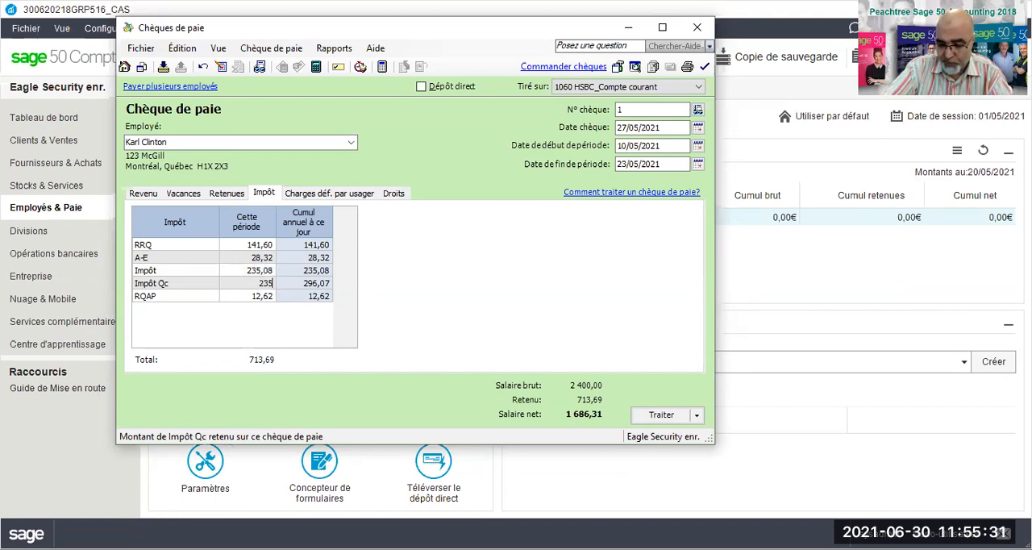
pyautogui.write(',25')
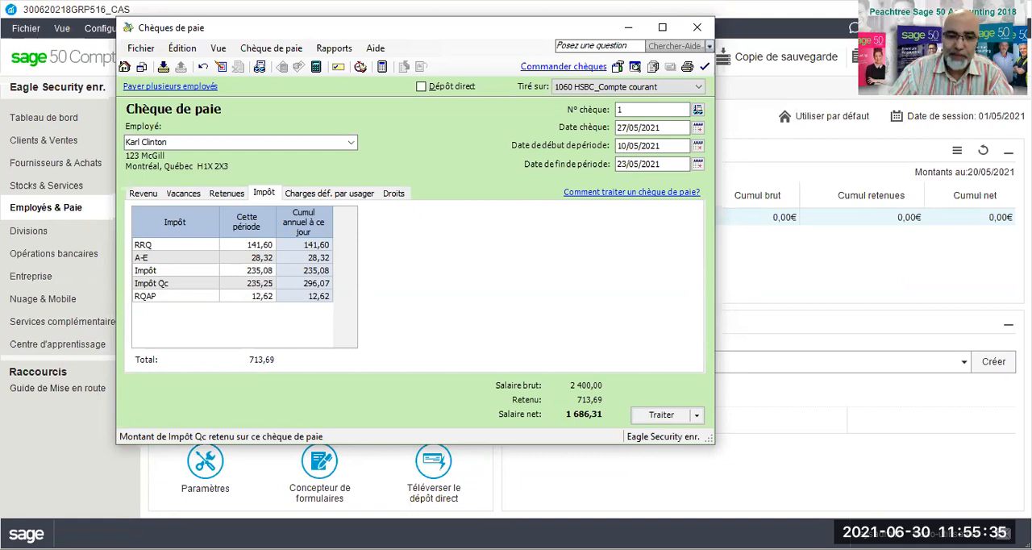
# Step: Set the Impôt (federal tax) amount withheld for this pay period to 180,65
pyautogui.click(238, 272)
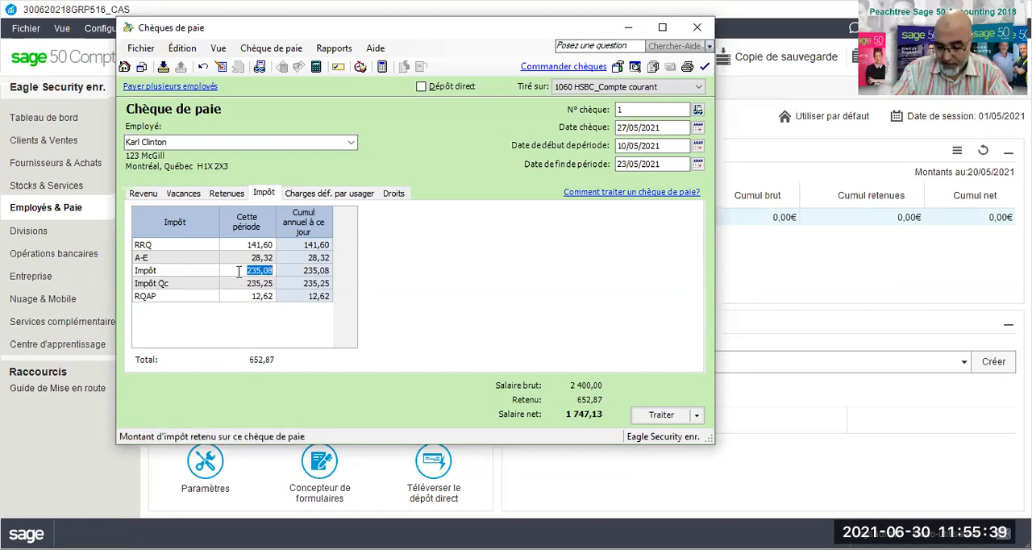
pyautogui.write('180,65')
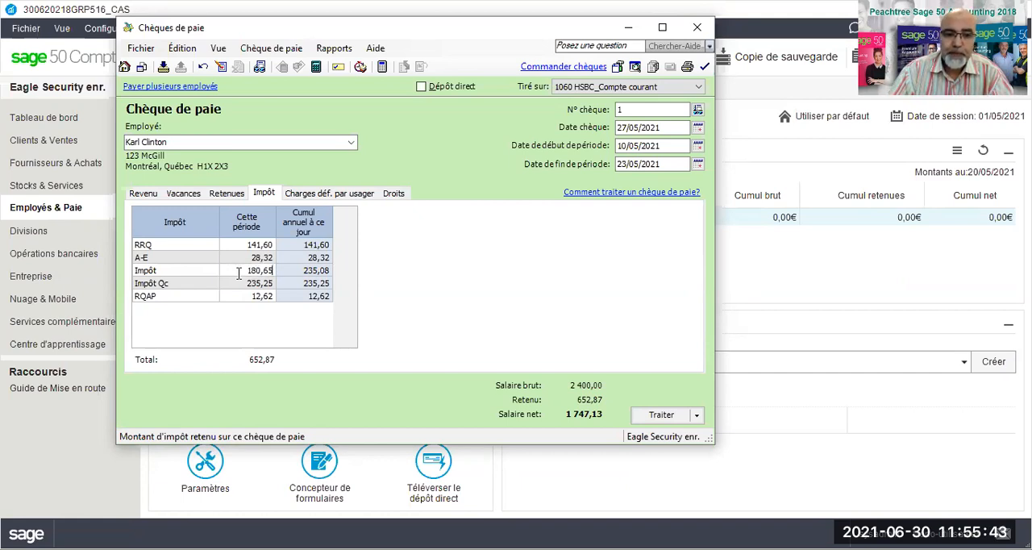
# Step: Set the RQAP contribution for this pay period to 11,86
pyautogui.click(224, 295)
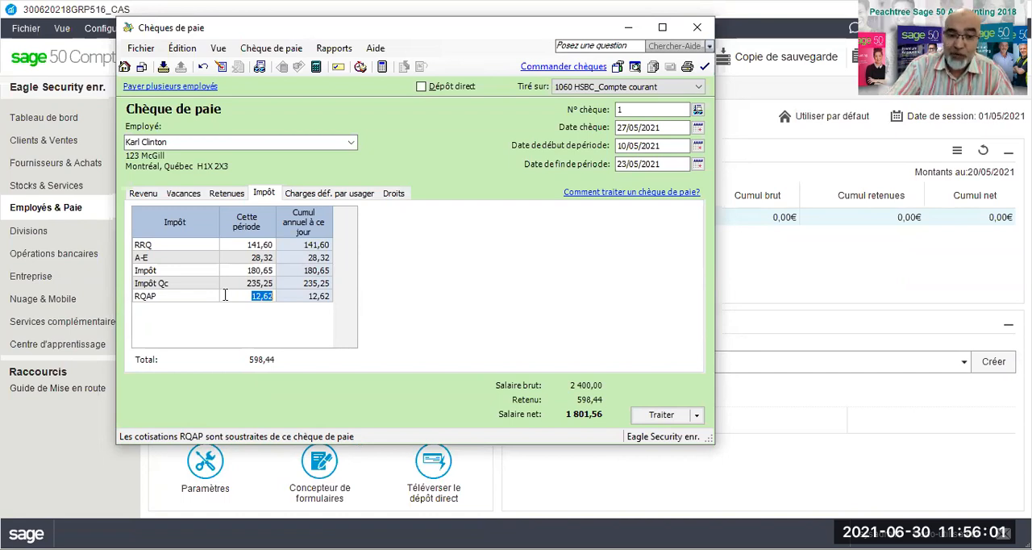
pyautogui.write('11,86')
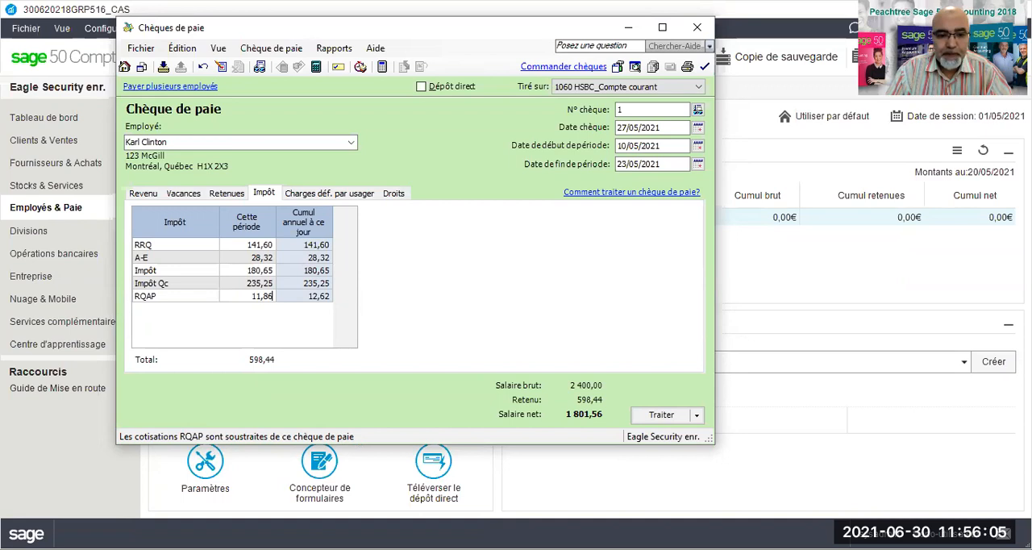
pyautogui.press('Tab')
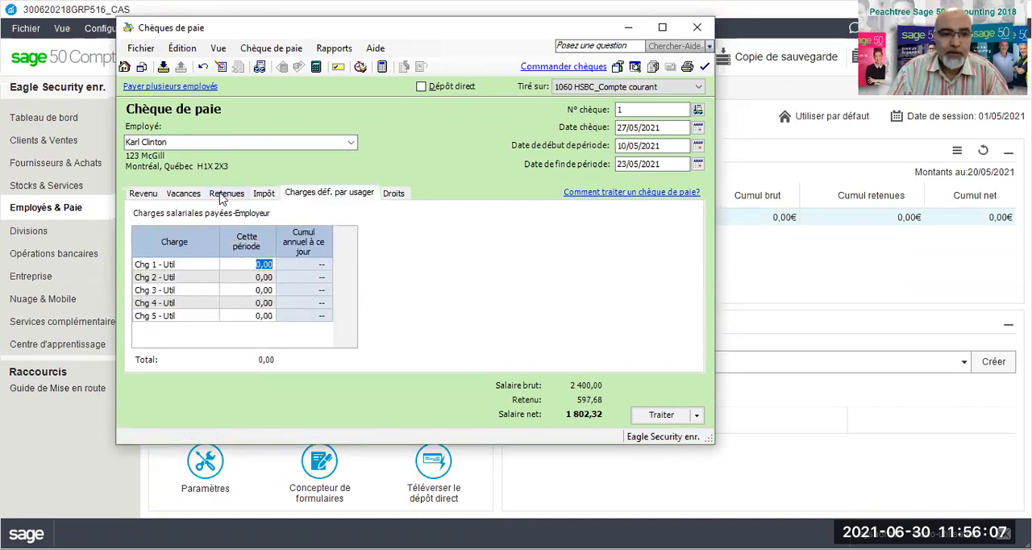
# Step: Review the paycheque's adjusted taxes along with its income, vacation and deduction amounts
pyautogui.click(266, 196)
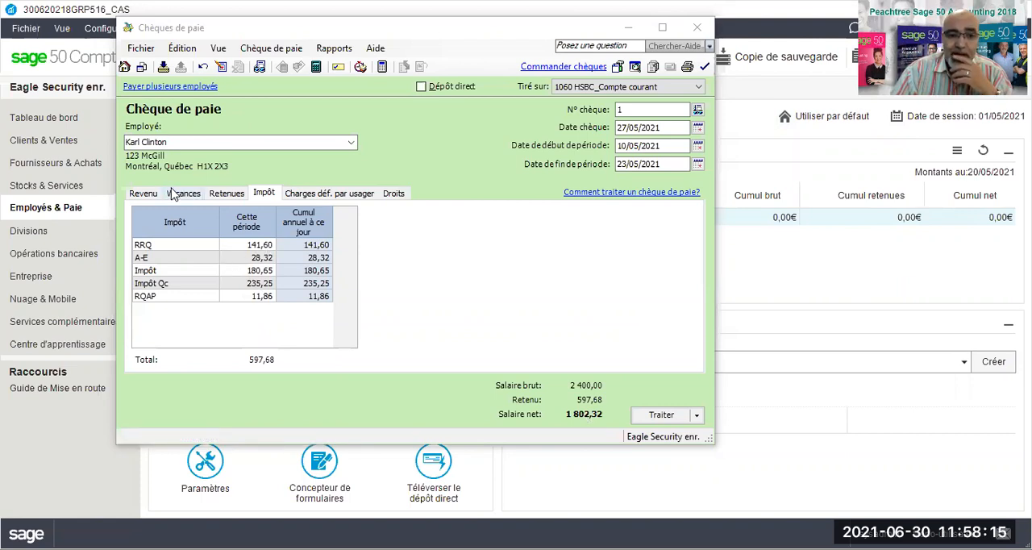
pyautogui.click(143, 198)
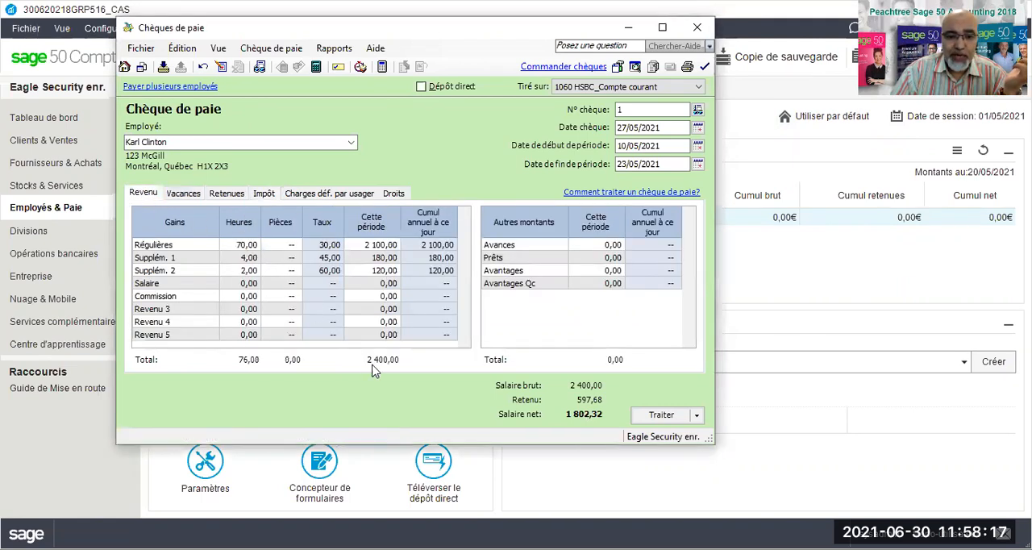
pyautogui.click(184, 194)
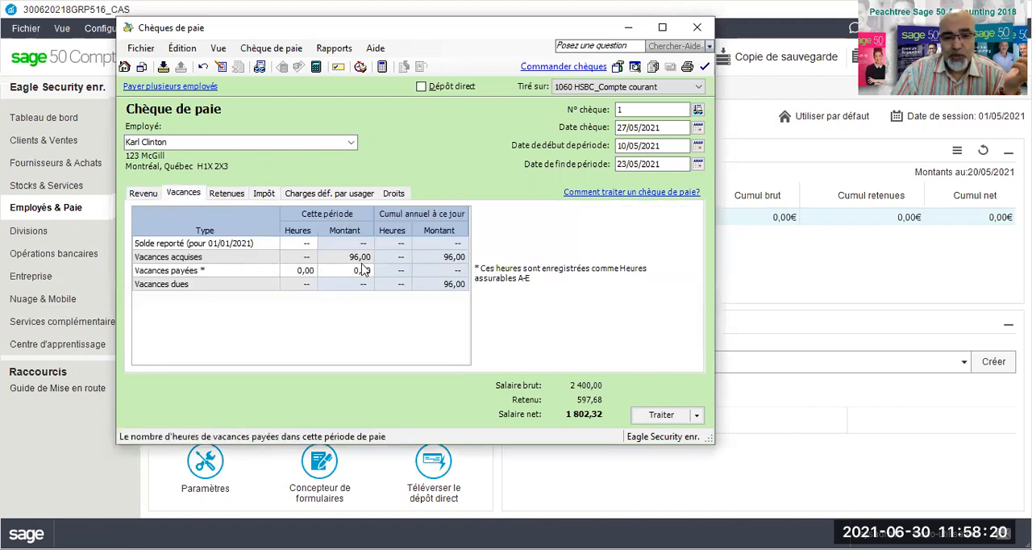
pyautogui.click(229, 195)
pyautogui.click(263, 197)
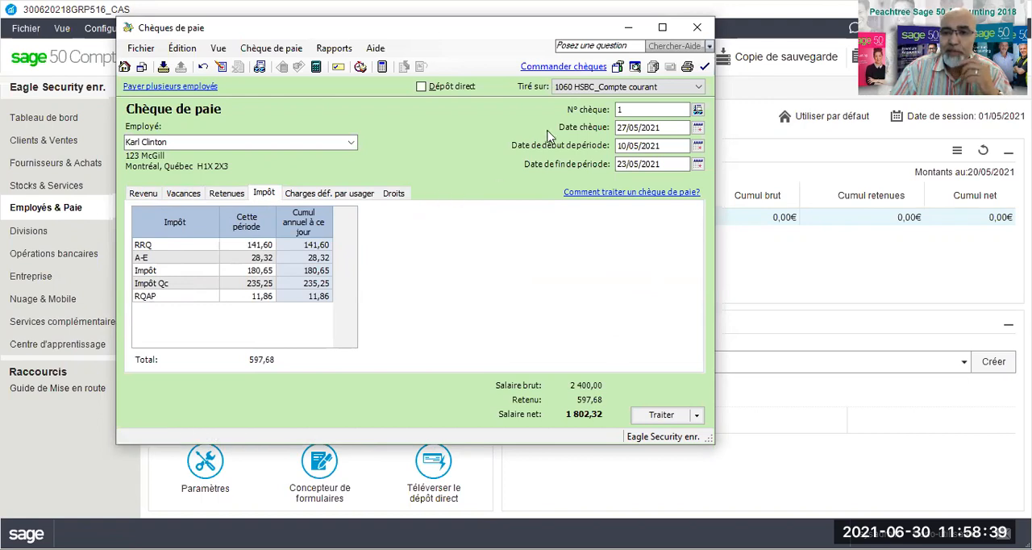
# Step: Preview the printed paycheque, accepting the cheque date, examine its pay stub of earnings and deductions, and close the preview
pyautogui.click(639, 72)
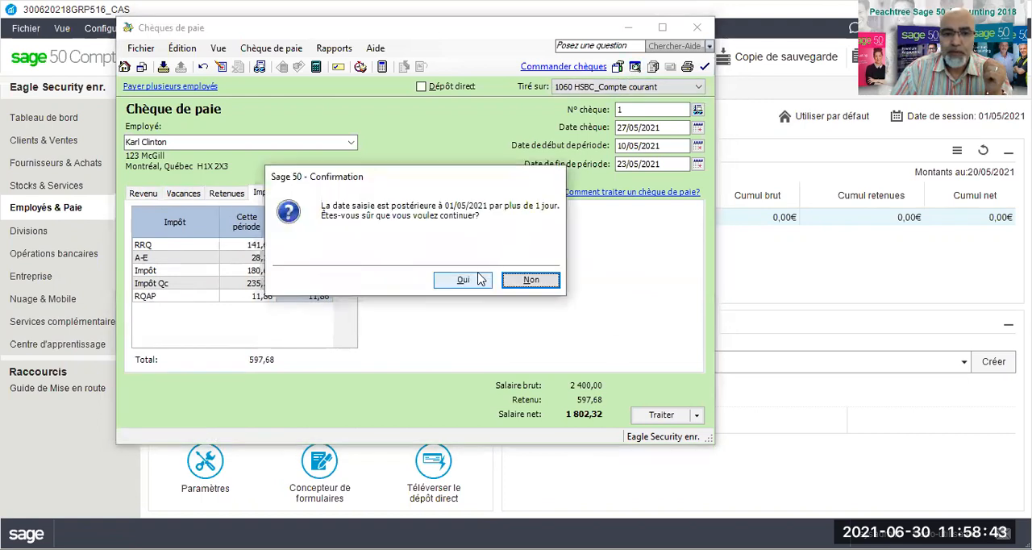
pyautogui.click(461, 284)
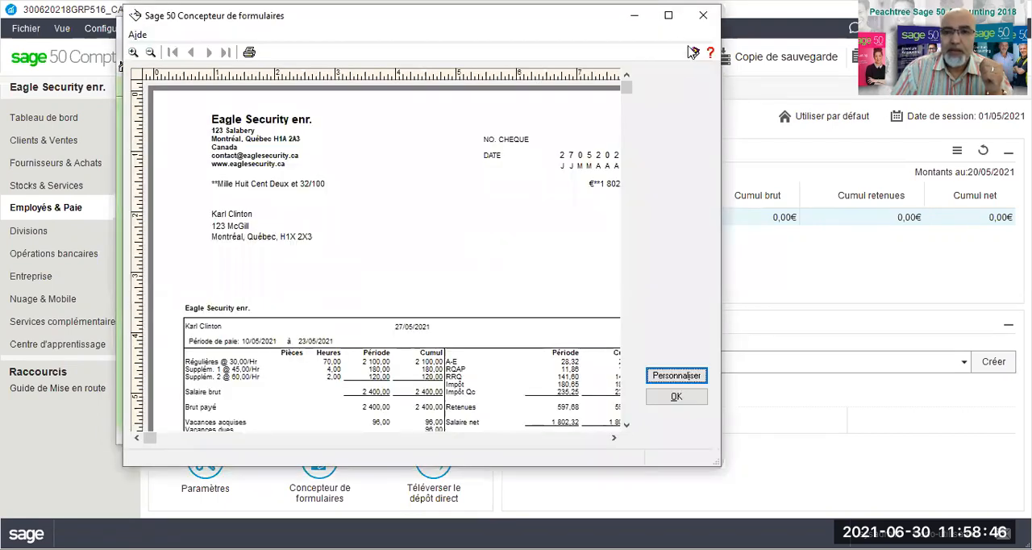
pyautogui.click(668, 15)
pyautogui.scroll(-3, 317, 177)
pyautogui.scroll(-5, 296, 215)
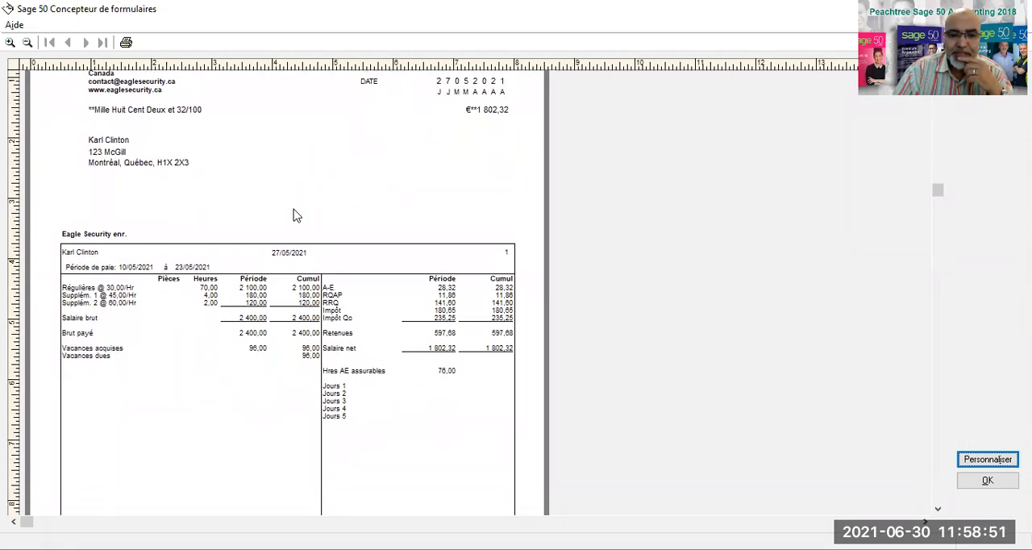
pyautogui.scroll(-1, 296, 214)
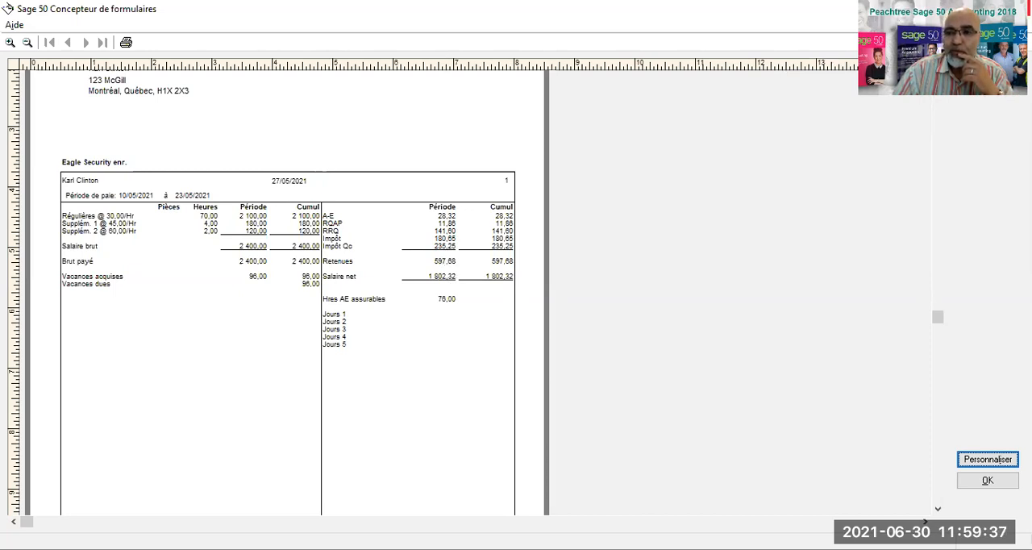
pyautogui.click(1014, 9)
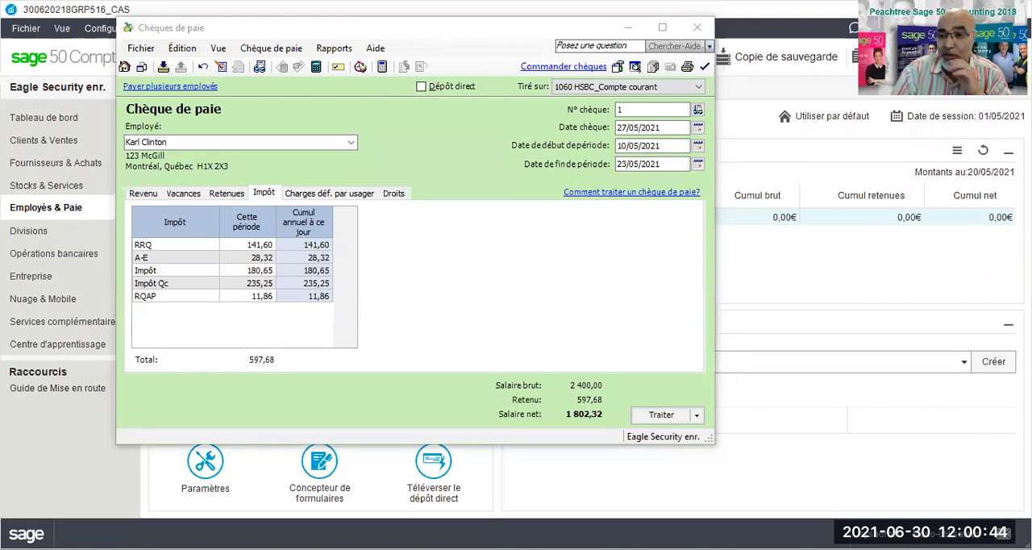
# Step: Display the payroll transaction details for the paycheque, examine the account debits and credits, and close the report
pyautogui.click(334, 49)
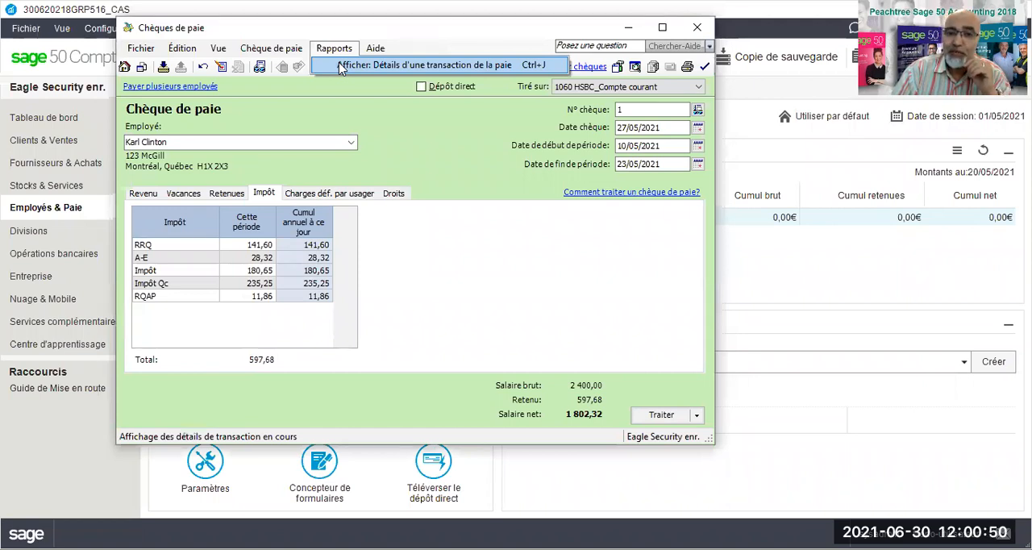
pyautogui.click(654, 33)
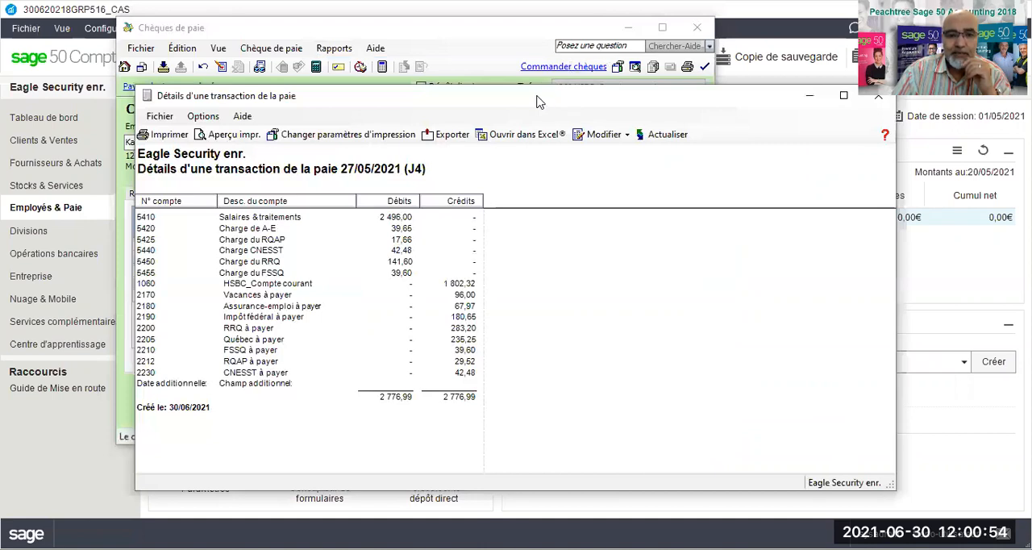
pyautogui.moveTo(539, 101); pyautogui.dragTo(530, 46)
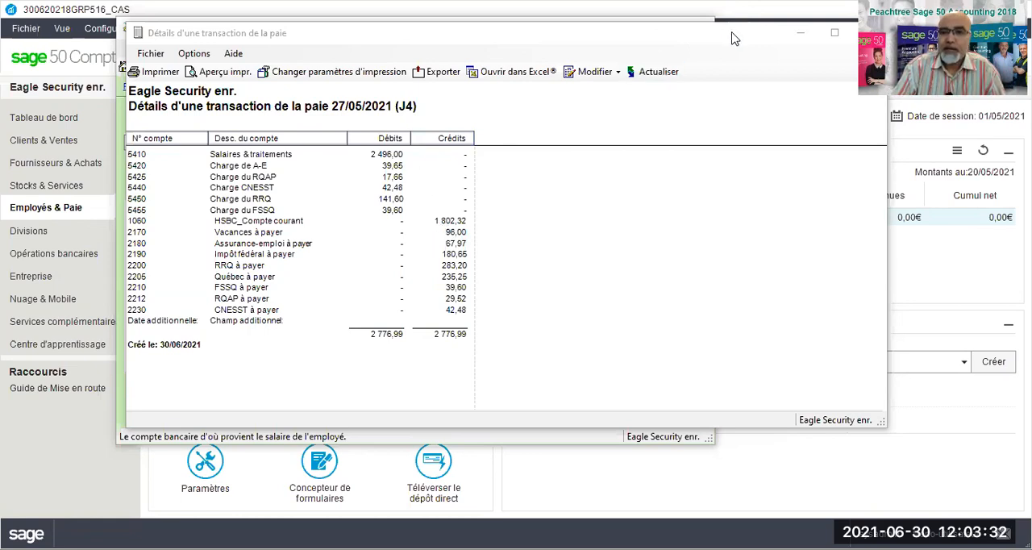
pyautogui.moveTo(732, 31); pyautogui.dragTo(619, 36)
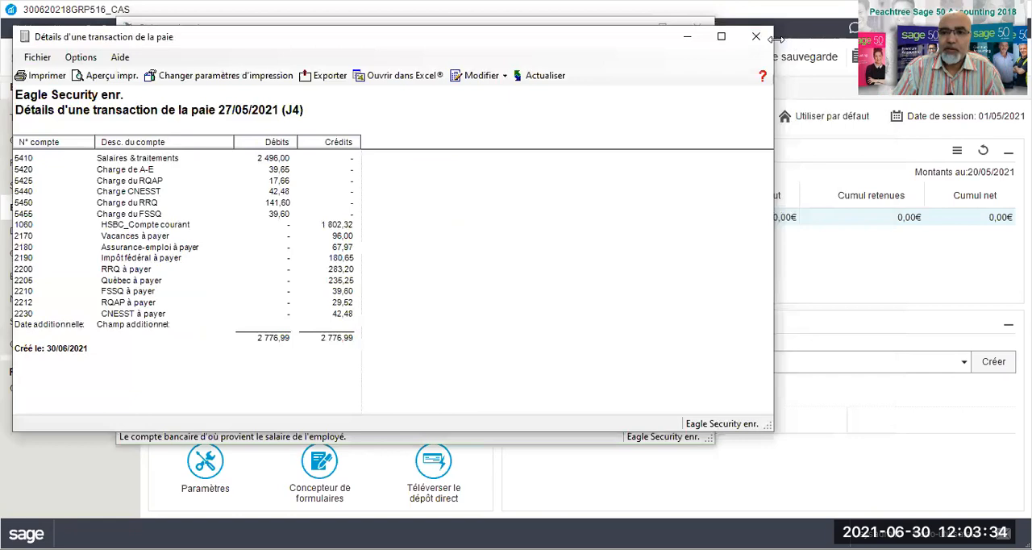
pyautogui.click(755, 41)
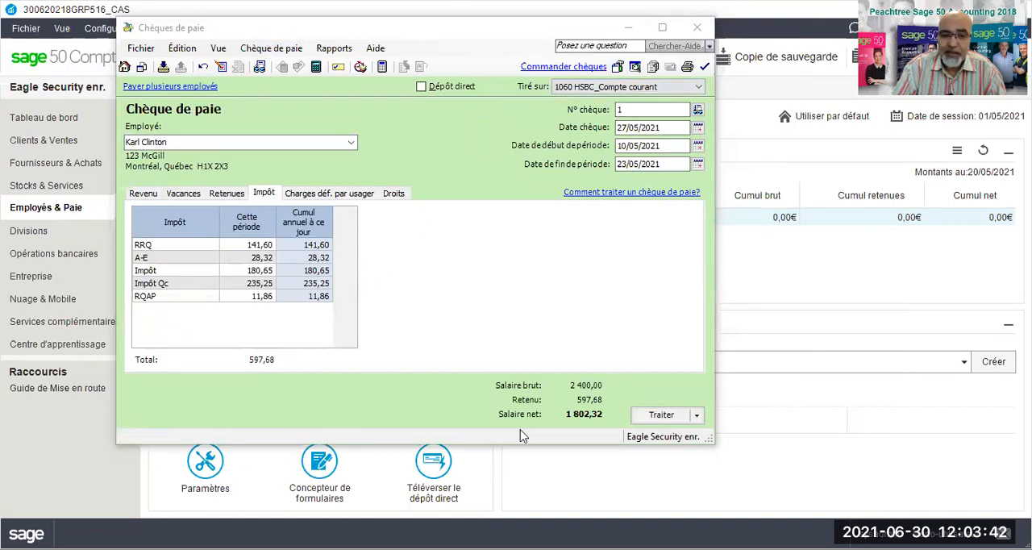
# Step: Process the paycheque, acknowledge the transaction confirmation and close the paycheque window
pyautogui.click(659, 417)
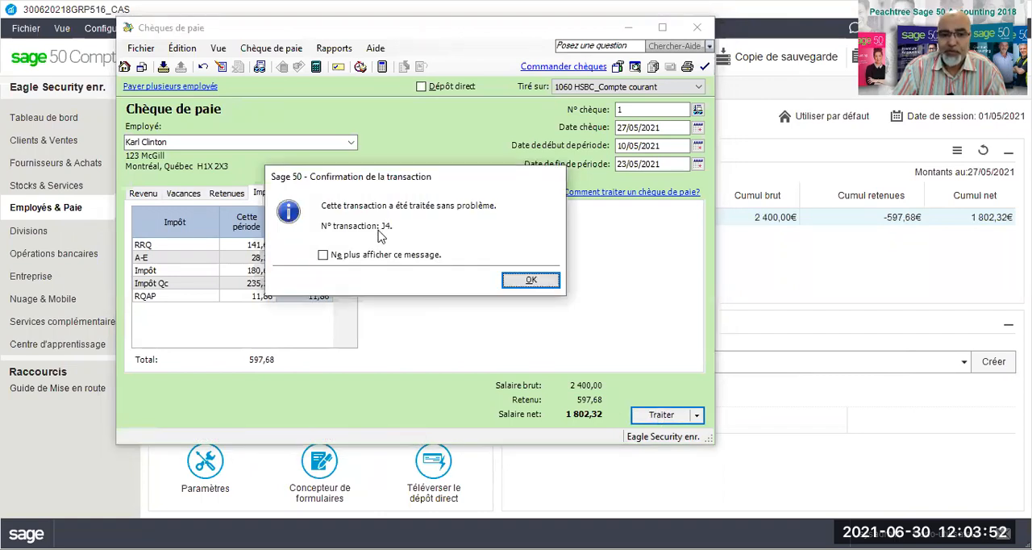
pyautogui.click(520, 279)
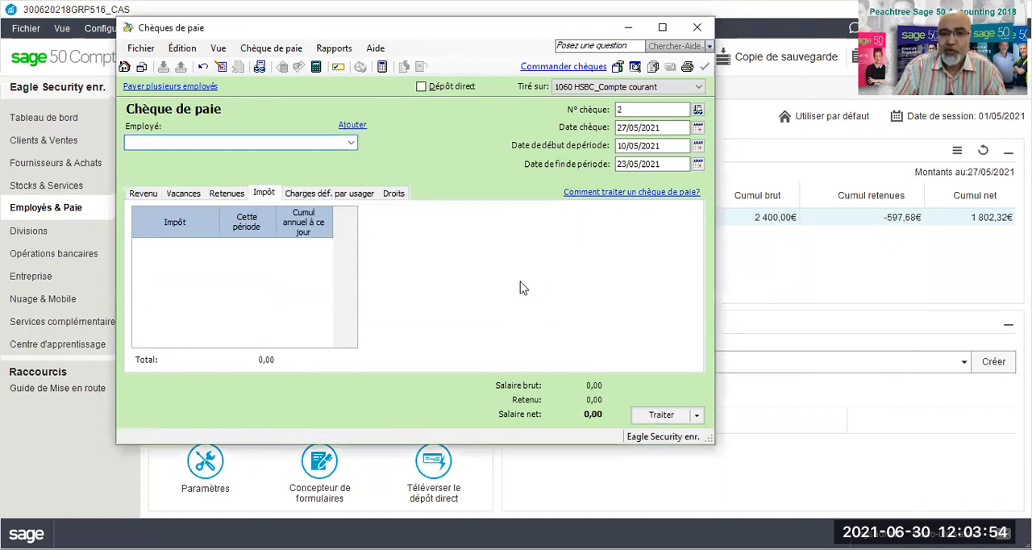
pyautogui.click(696, 29)
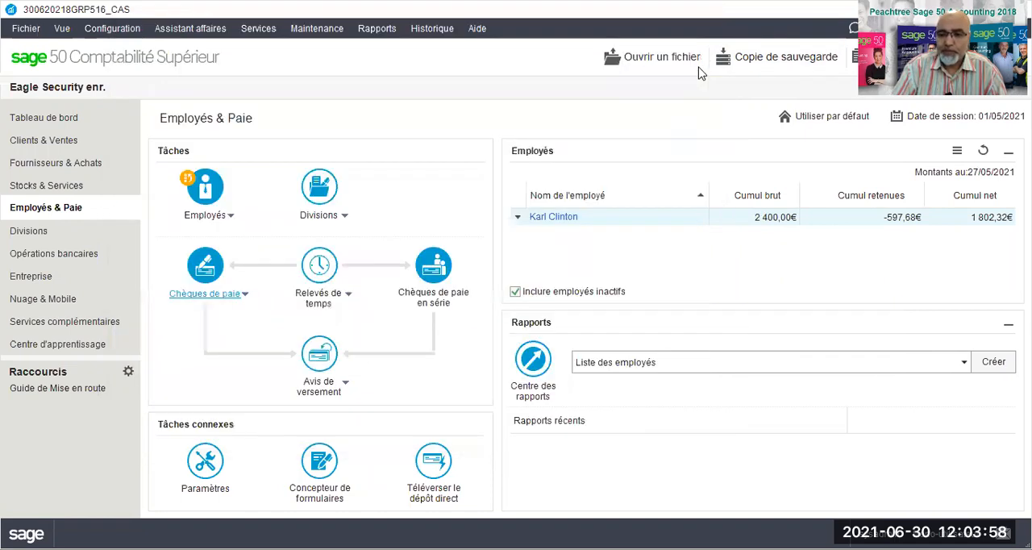